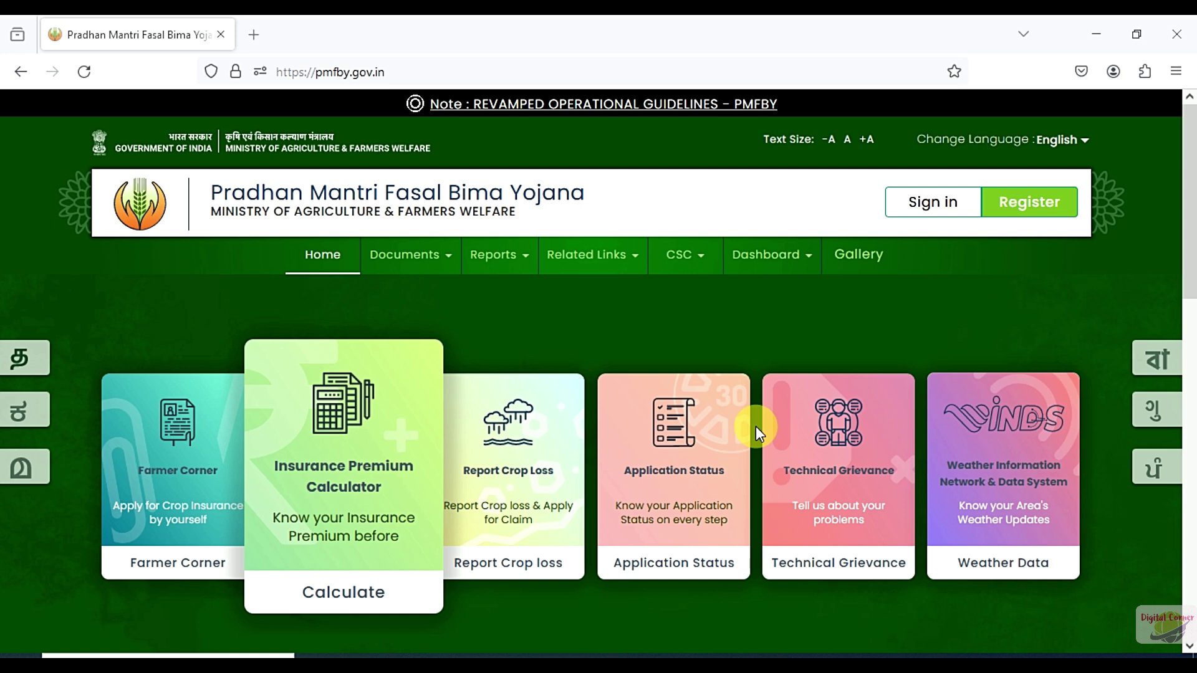
left_click(756, 427)
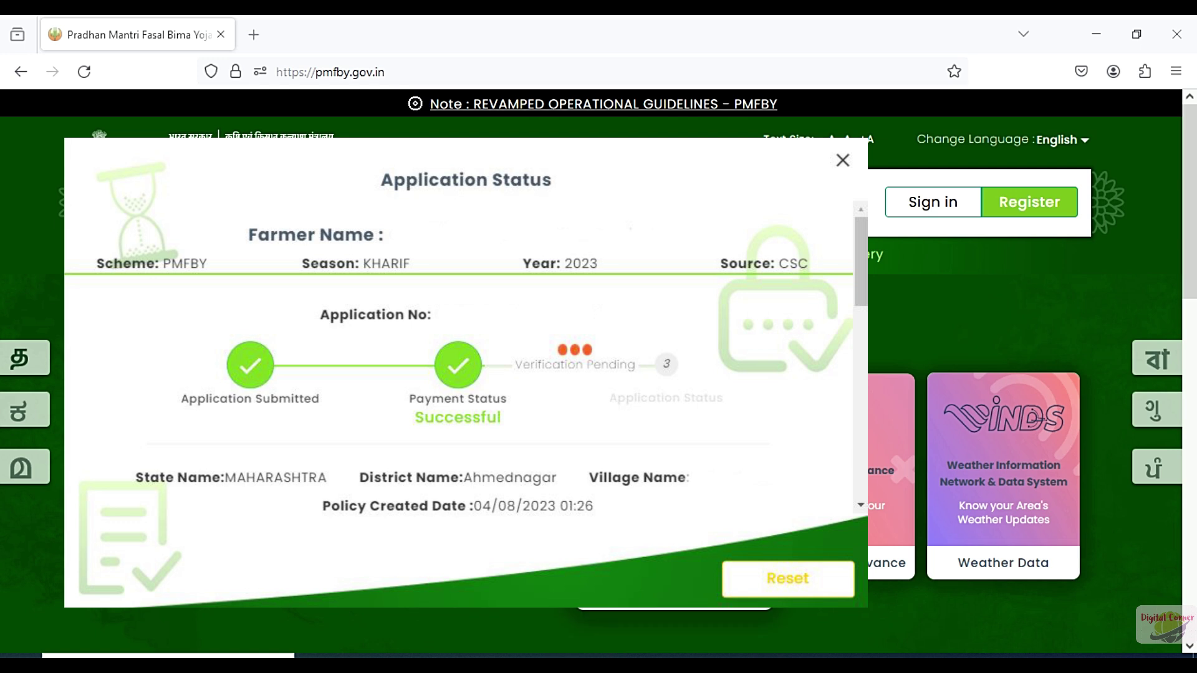
key("Escape")
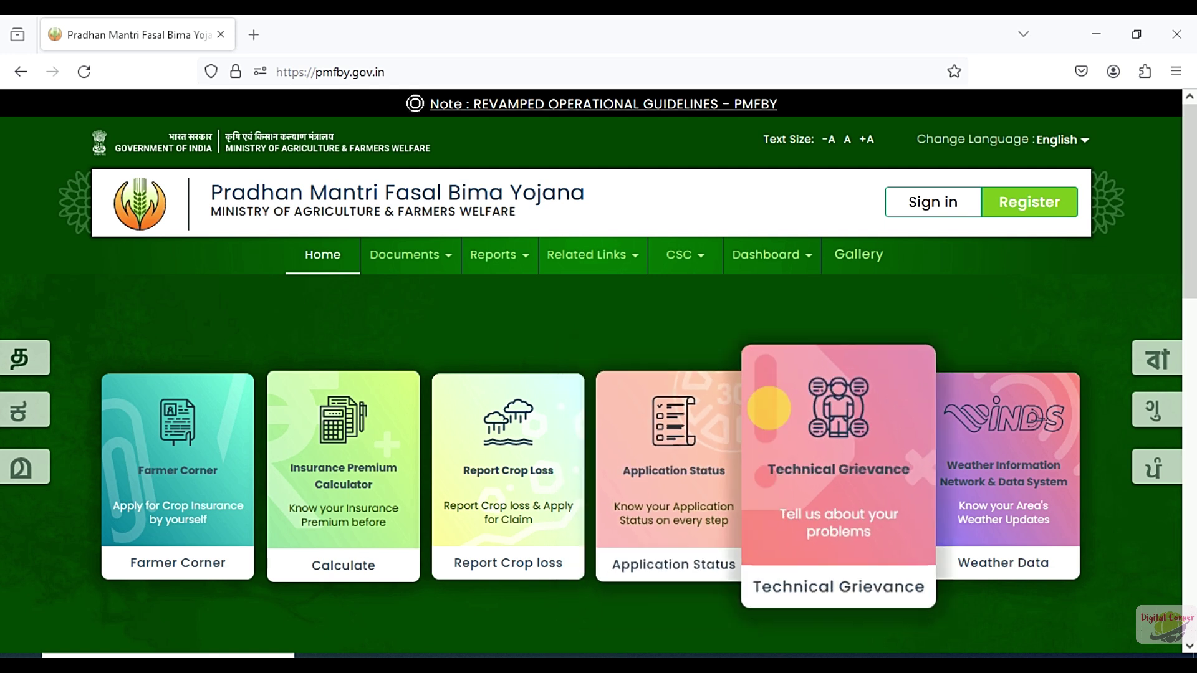
Open the CSC Login page and sign in to Digital Seva Connect
left_click(706, 256)
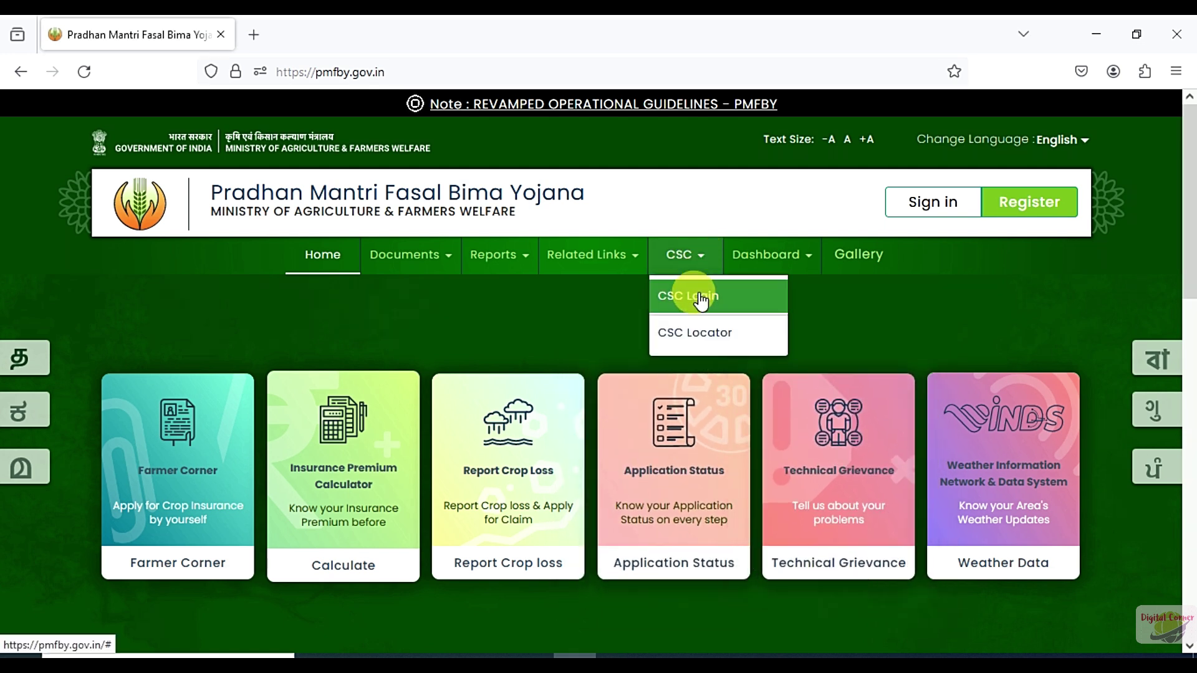
left_click(692, 292)
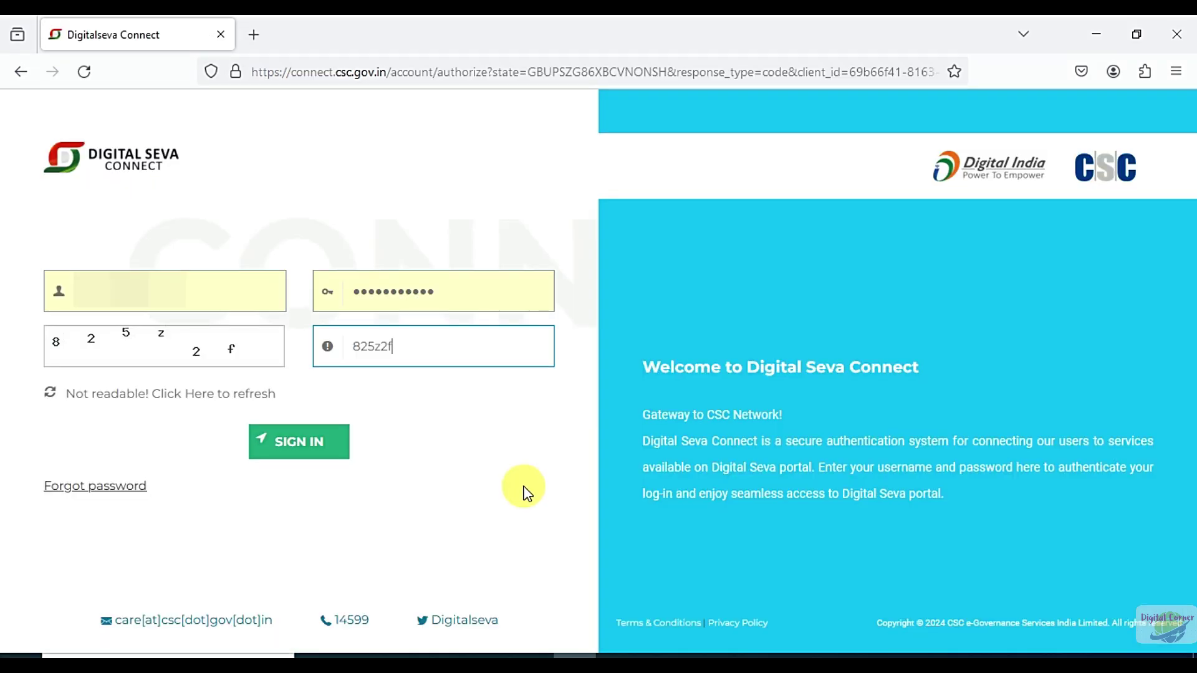
left_click(311, 452)
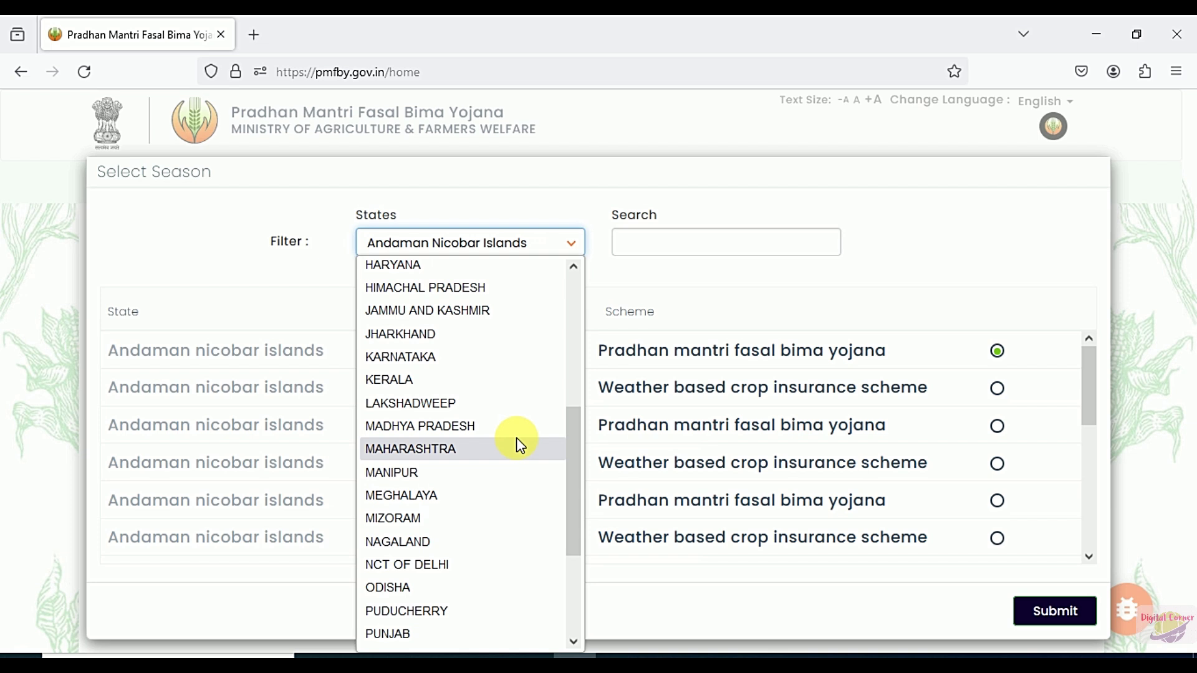
Filter the seasons by Maharashtra and submit the 2023 Kharif Pradhan Mantri Fasal Bima Yojana scheme
left_click(493, 454)
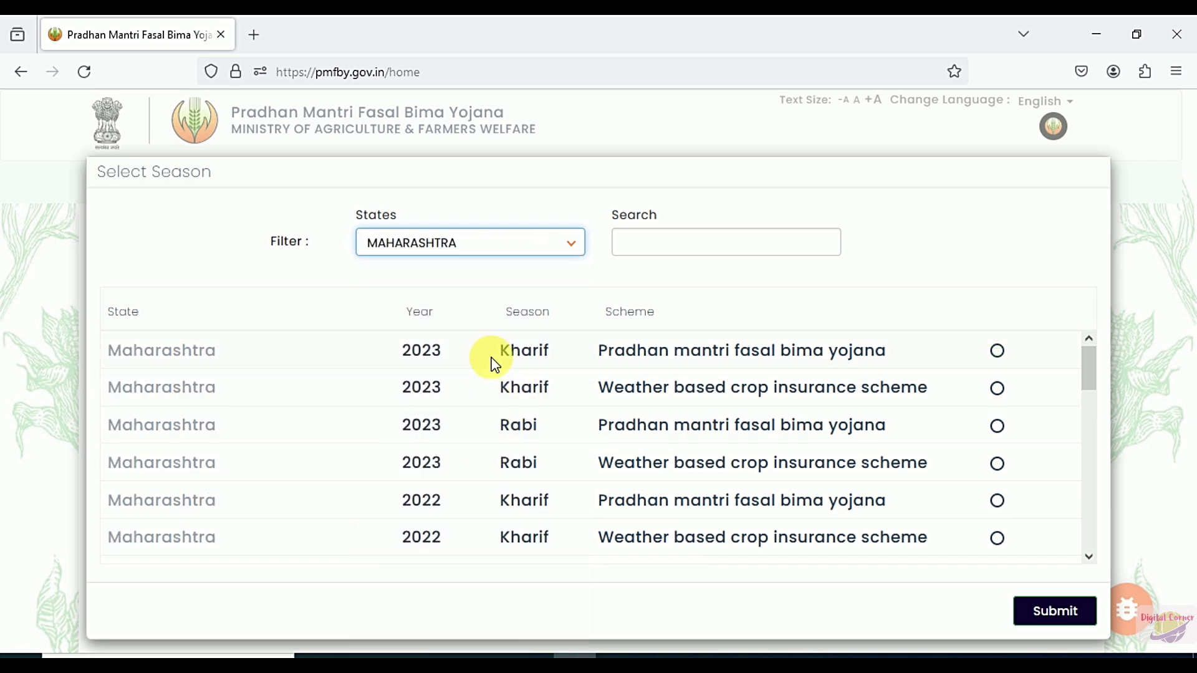
triple_click(643, 354)
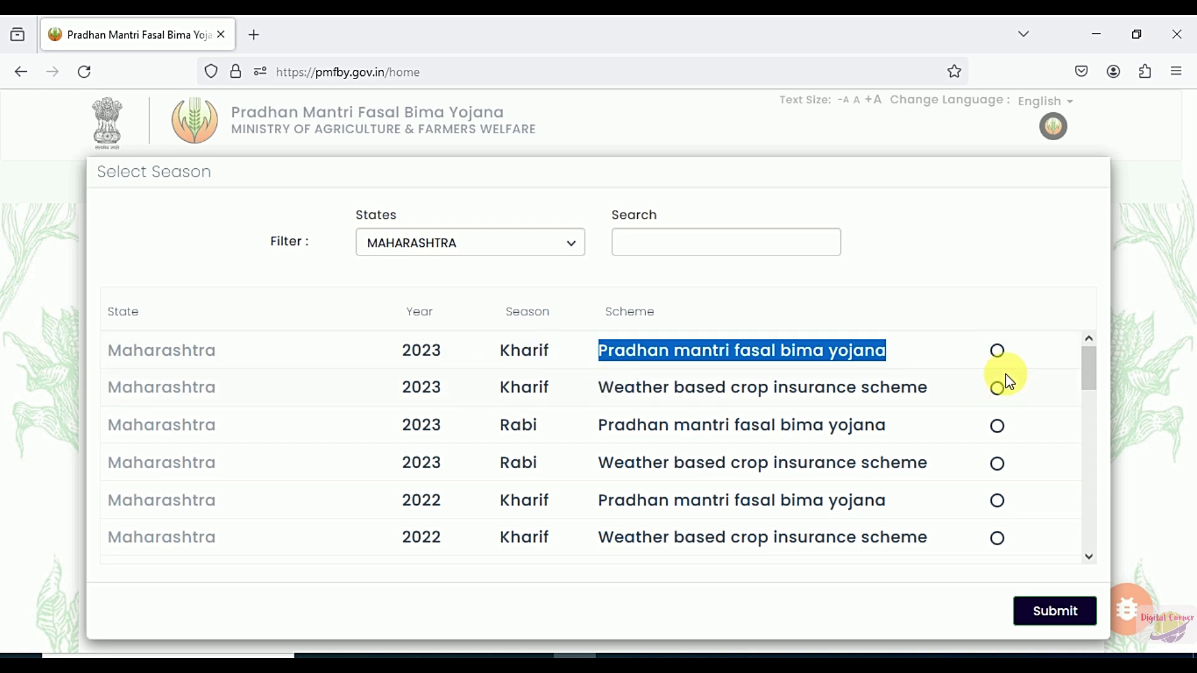
left_click(998, 351)
left_click(1060, 626)
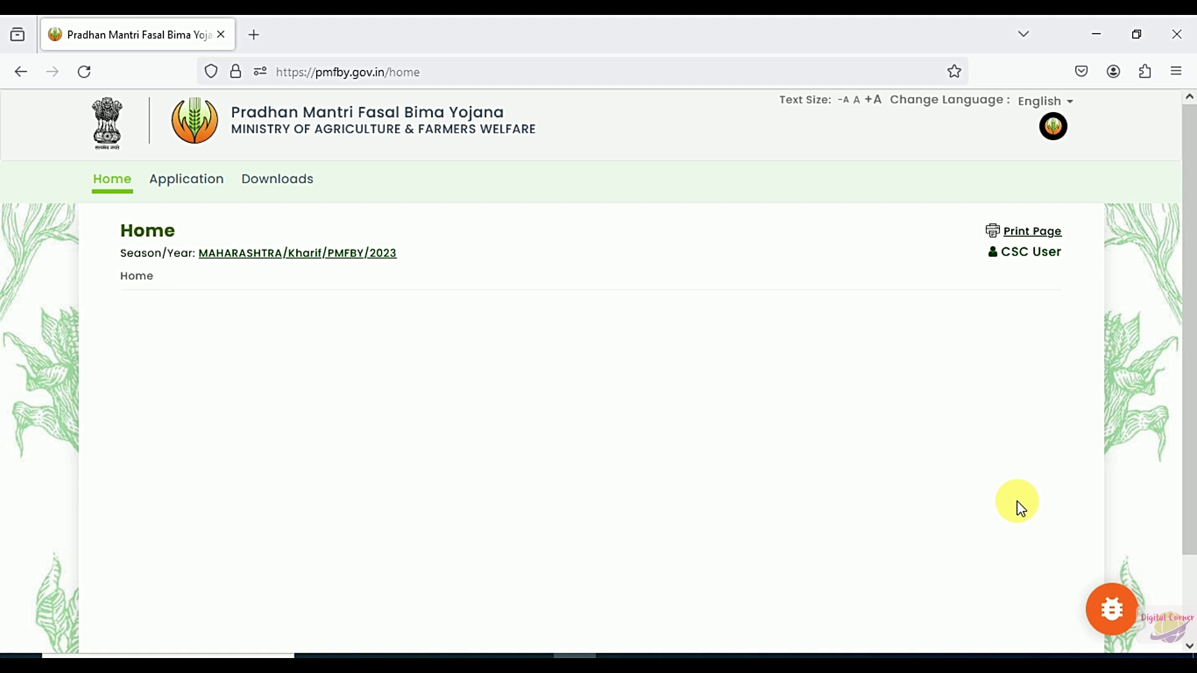
Open the Application section, review the list of unpaid applications, and return to the application categories
left_click(187, 182)
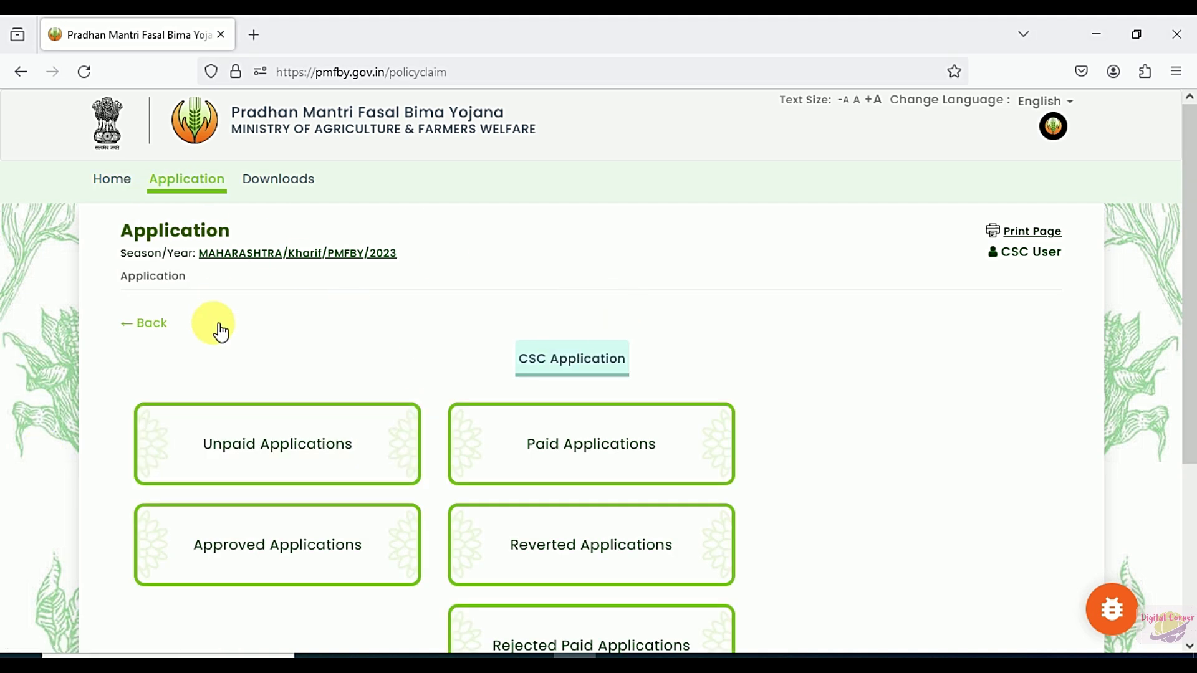
left_click(291, 462)
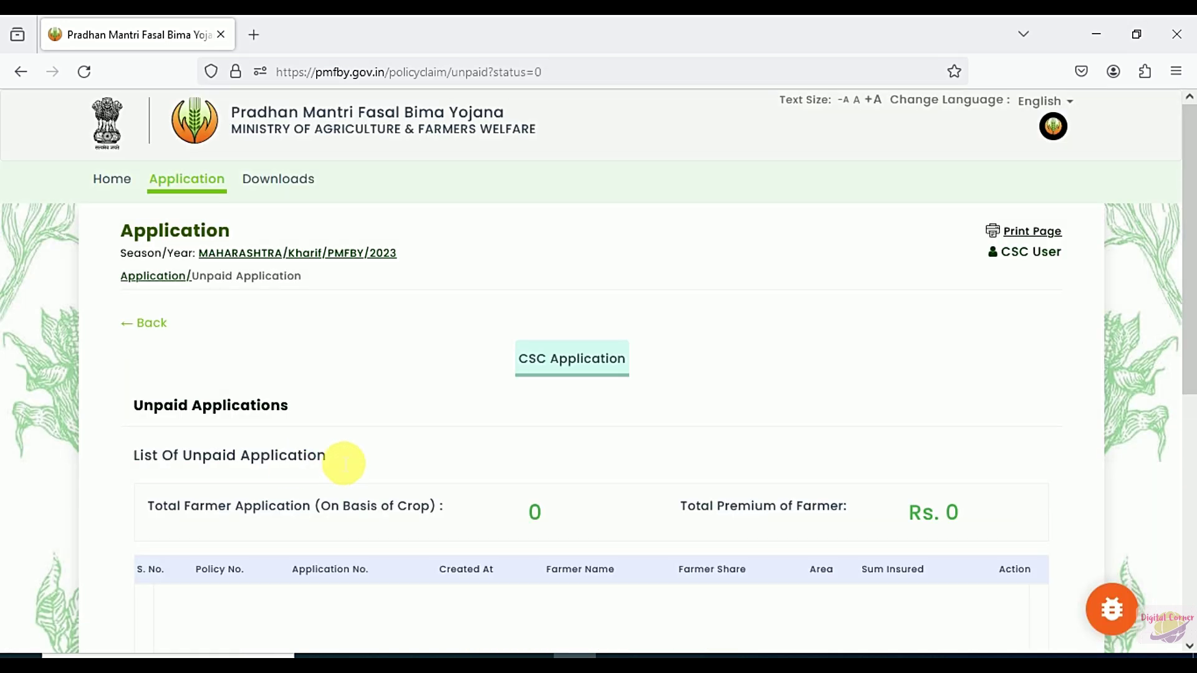
scroll(615, 454, "down", 2)
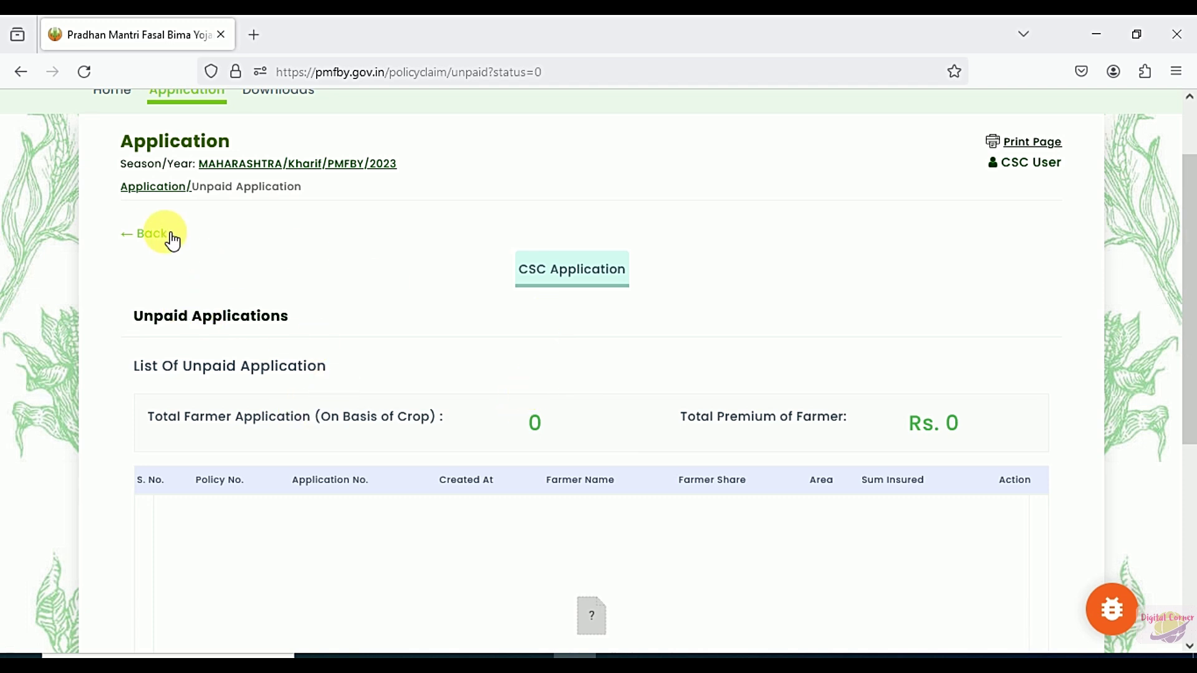
left_click(153, 231)
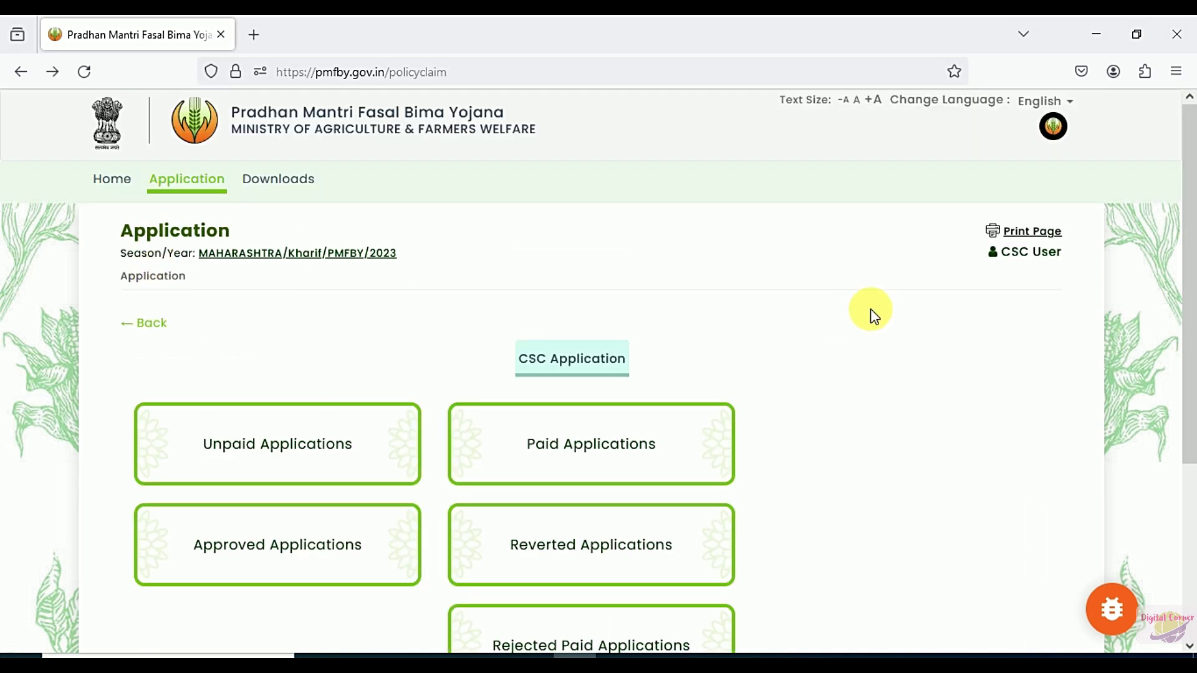
Review the list of paid applications and return to the application categories
left_click(657, 449)
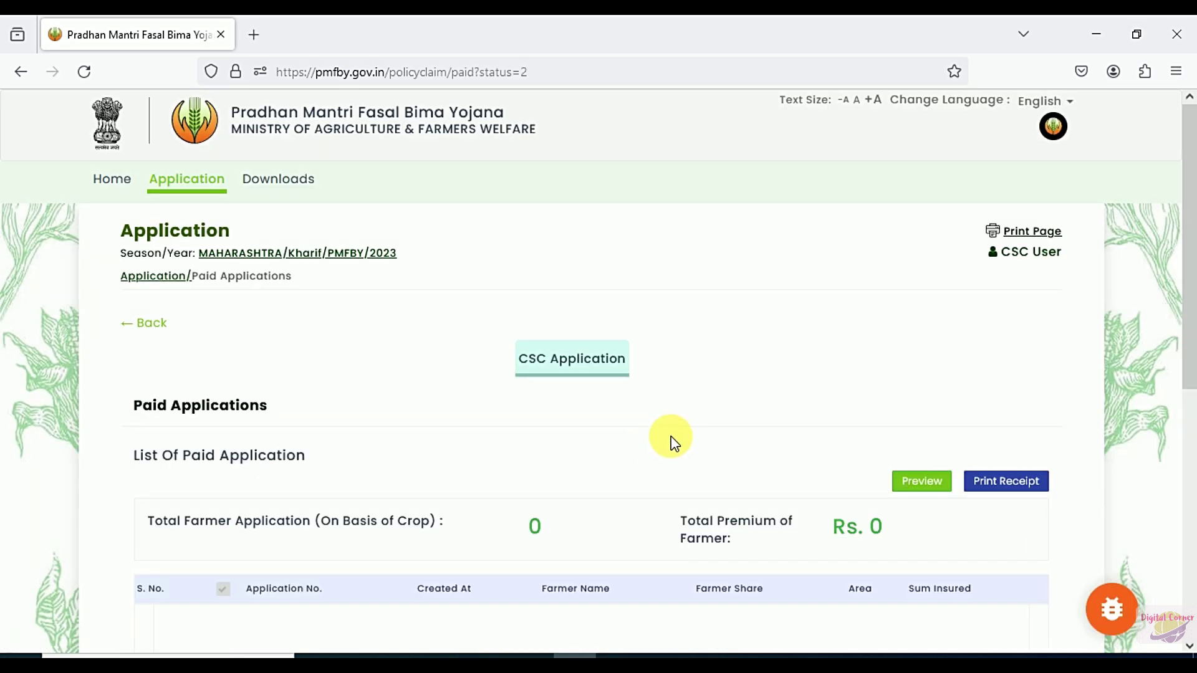
scroll(694, 430, "down", 3)
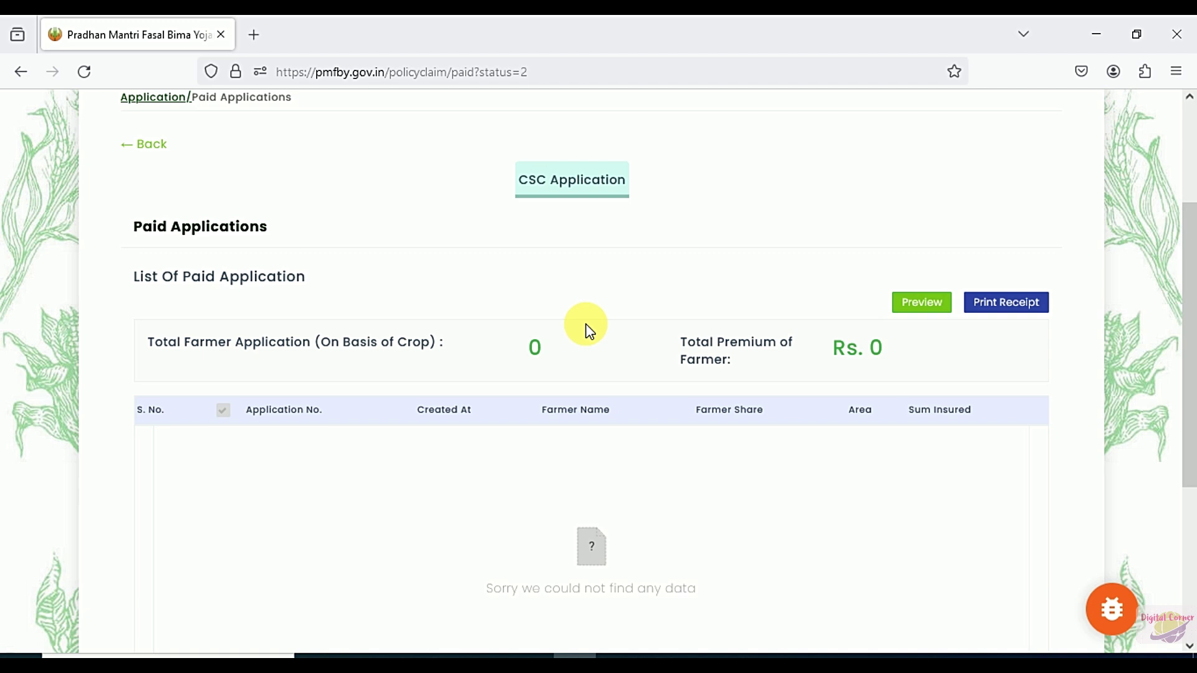
left_click(149, 146)
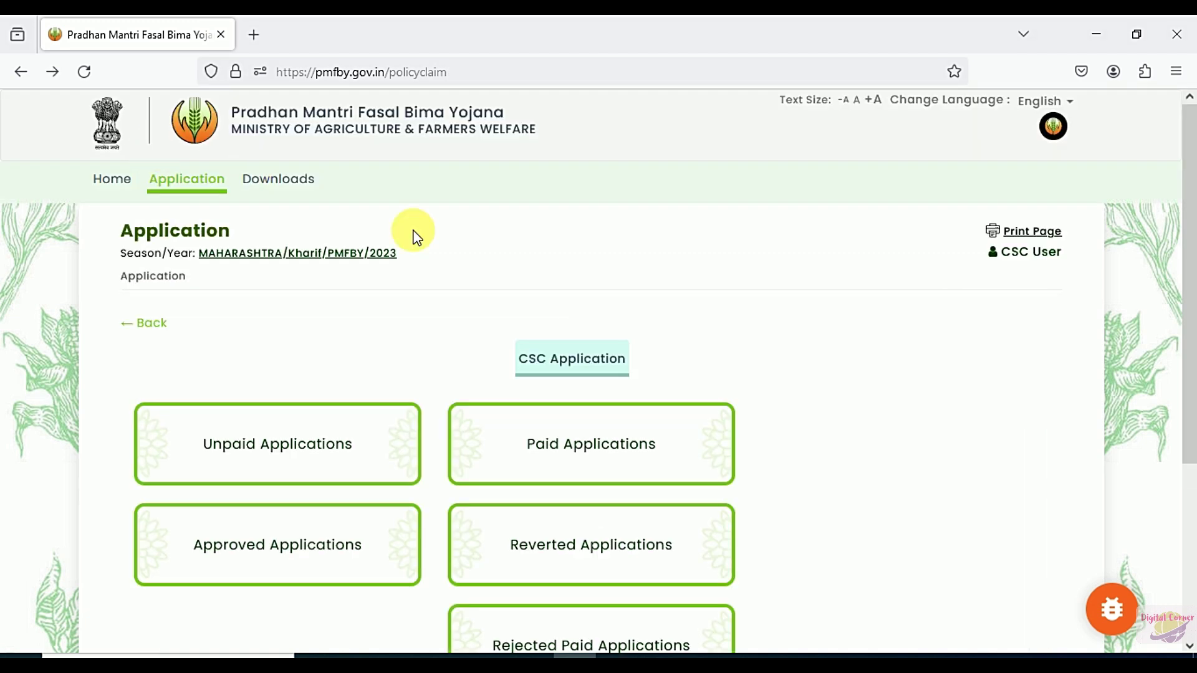
Review the approved and reverted application lists, returning to the application categories after each
scroll(386, 240, "down", 3)
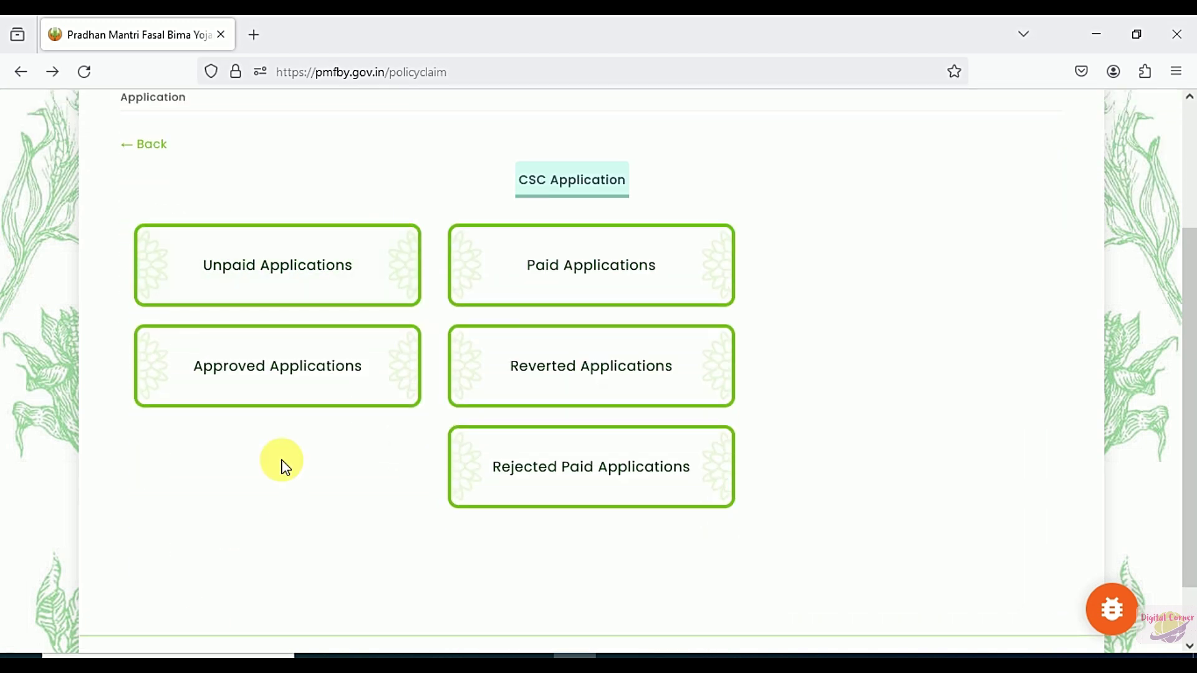
left_click(263, 396)
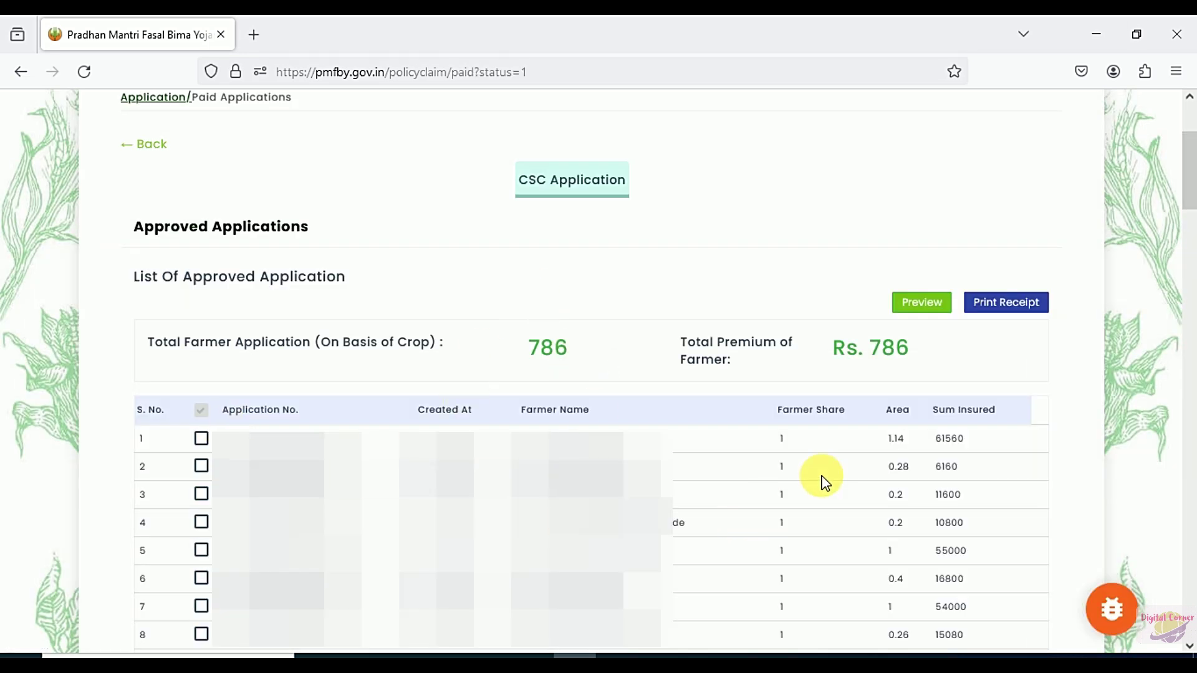
key("alt+Left")
left_click(629, 376)
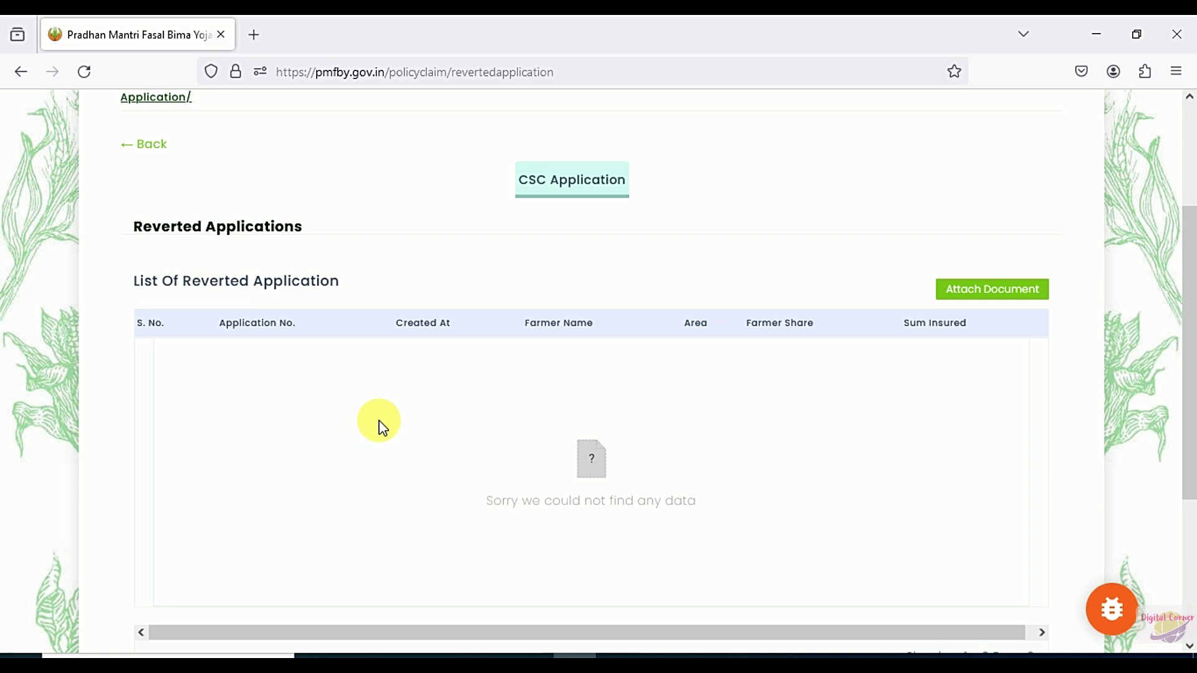
key("alt+Left")
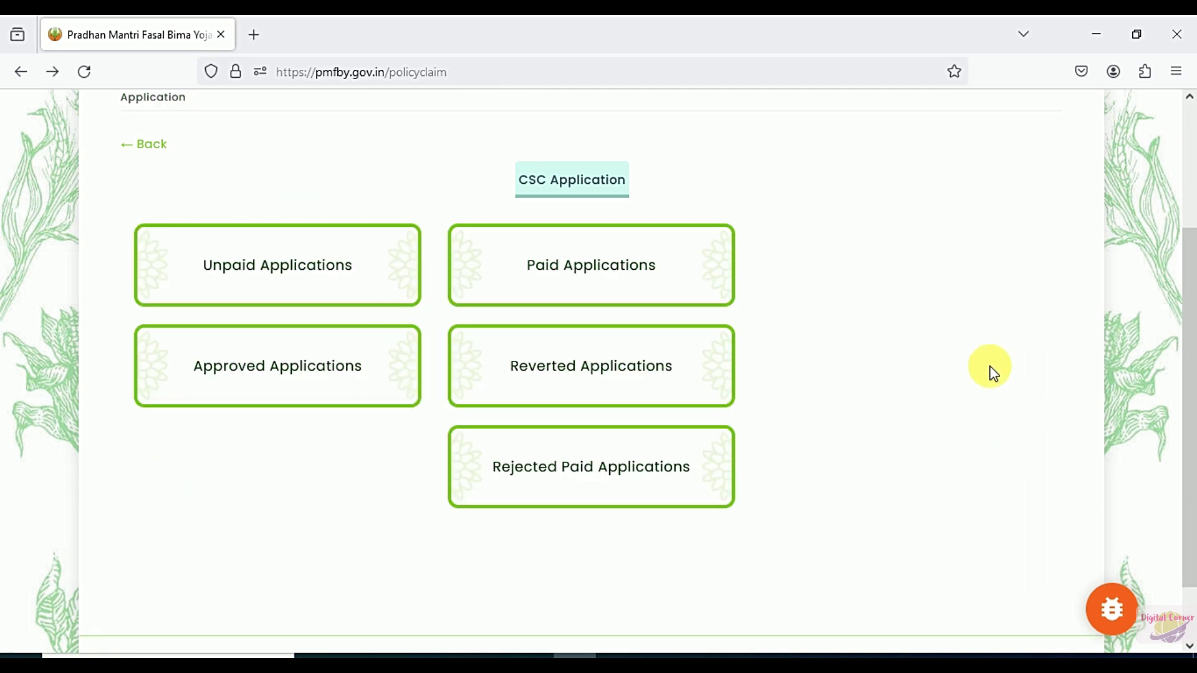
Open the receipt of the first application in the Rejected Paid Applications list and examine its application status
left_click(574, 493)
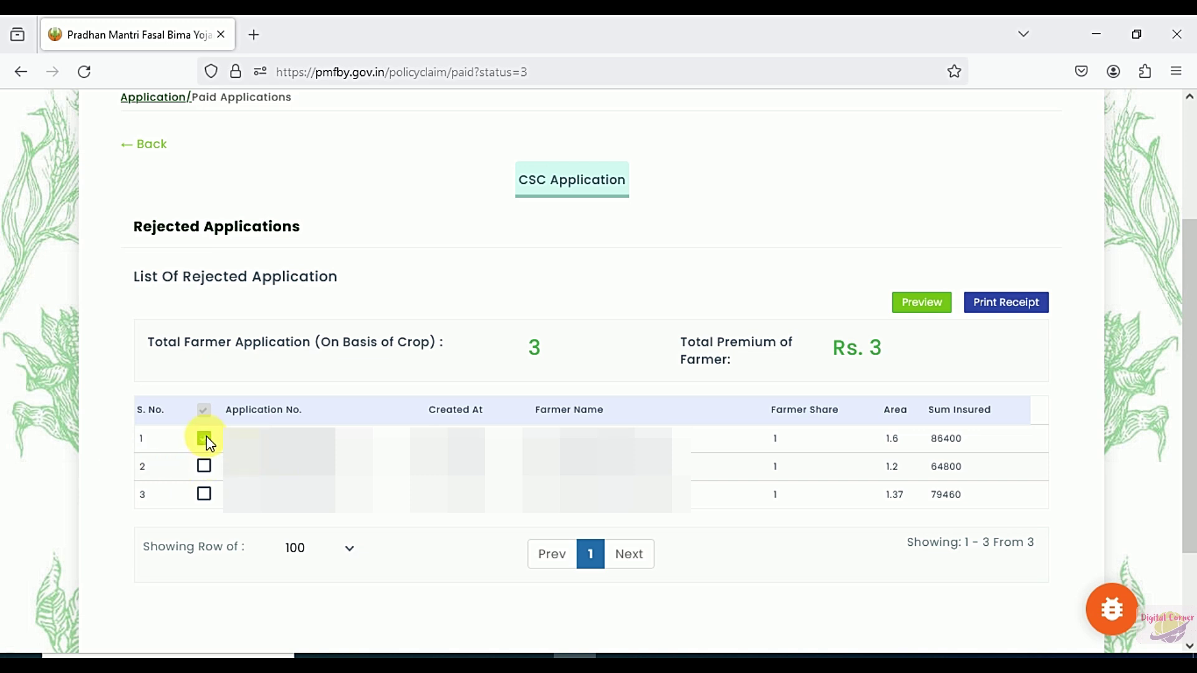
left_click(1005, 312)
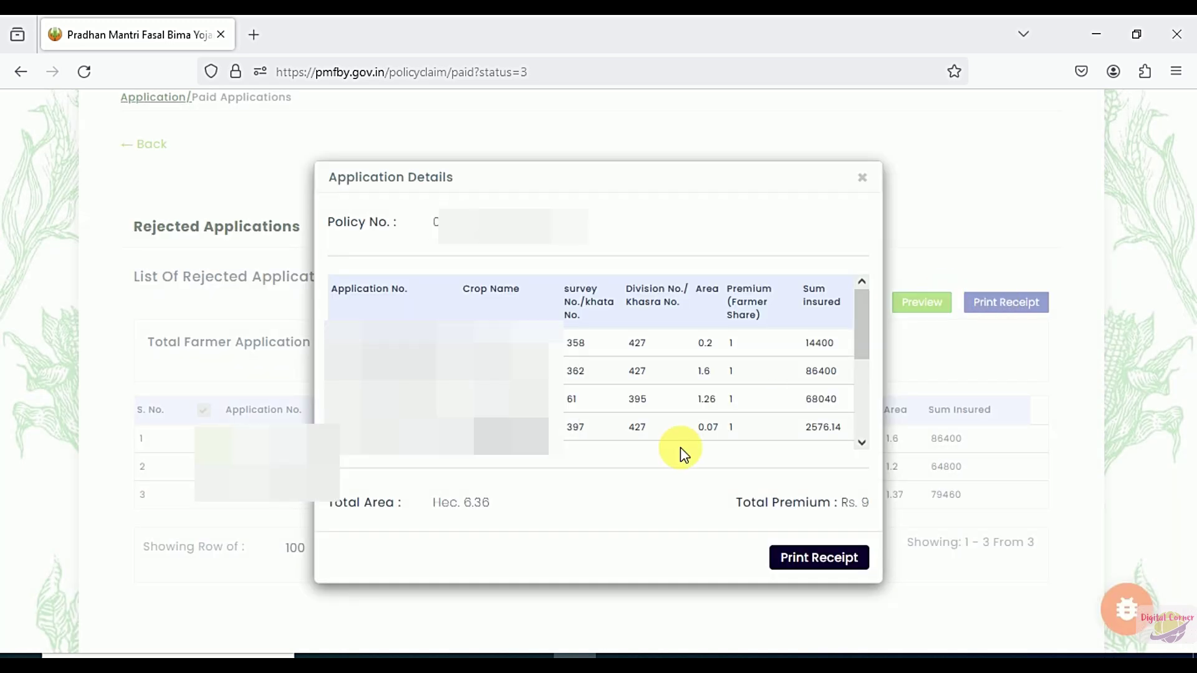
left_click(830, 565)
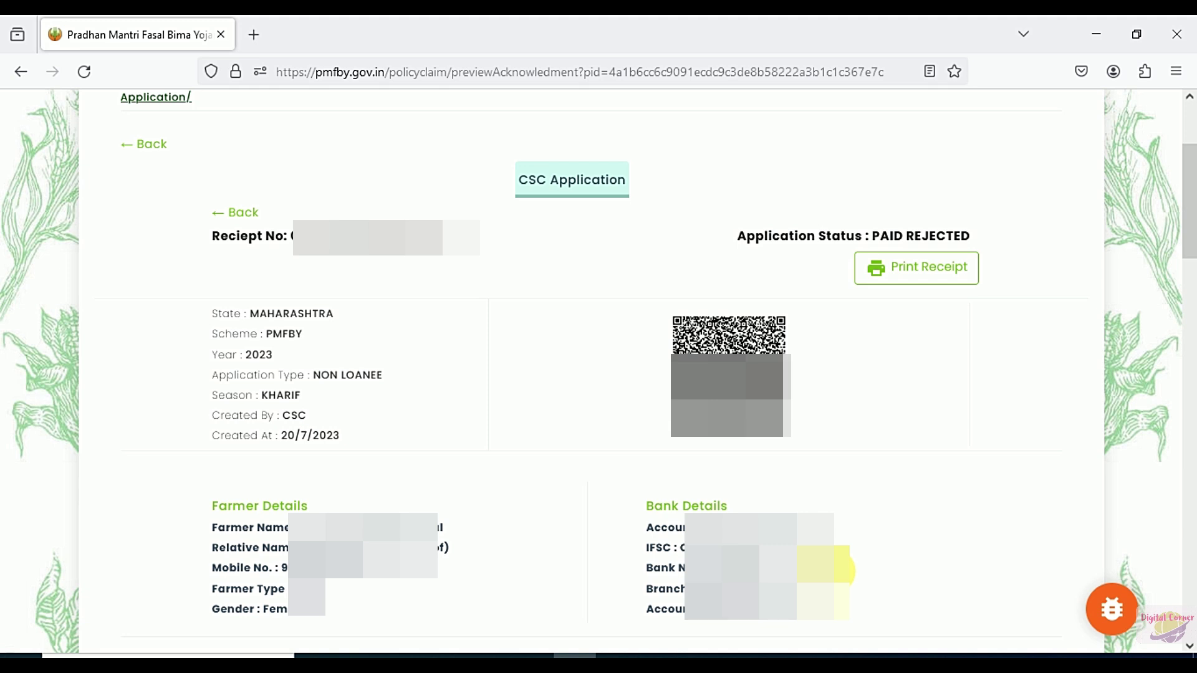
left_click_drag(727, 238, 977, 235)
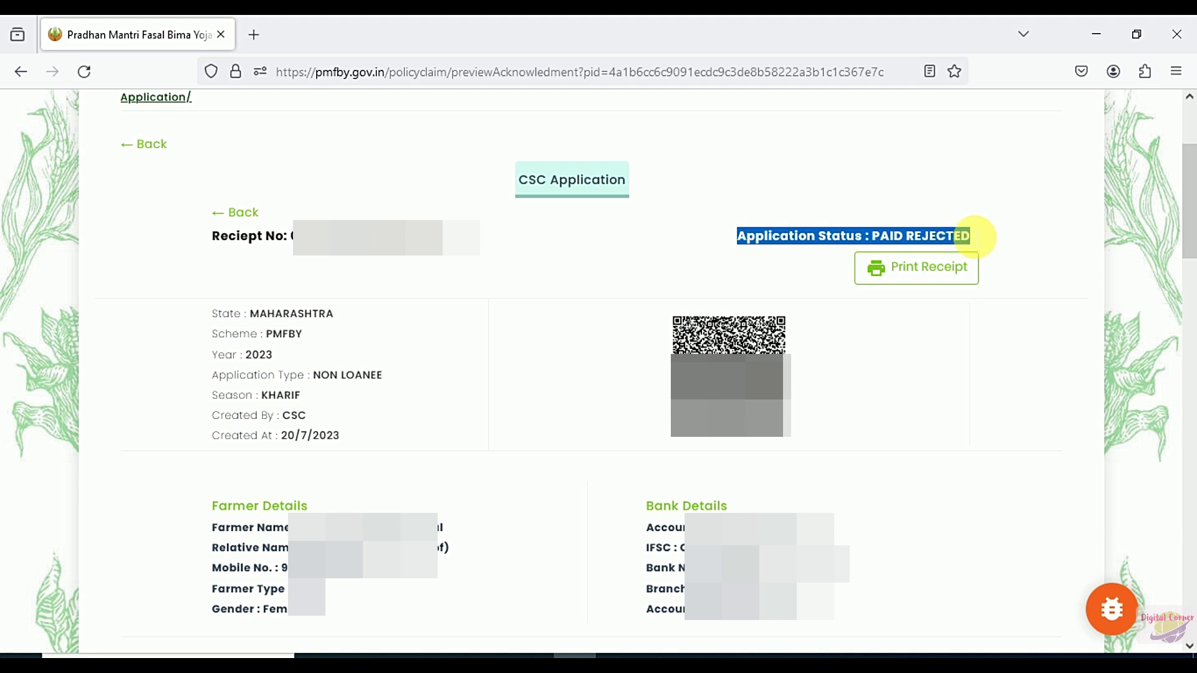
left_click(971, 367)
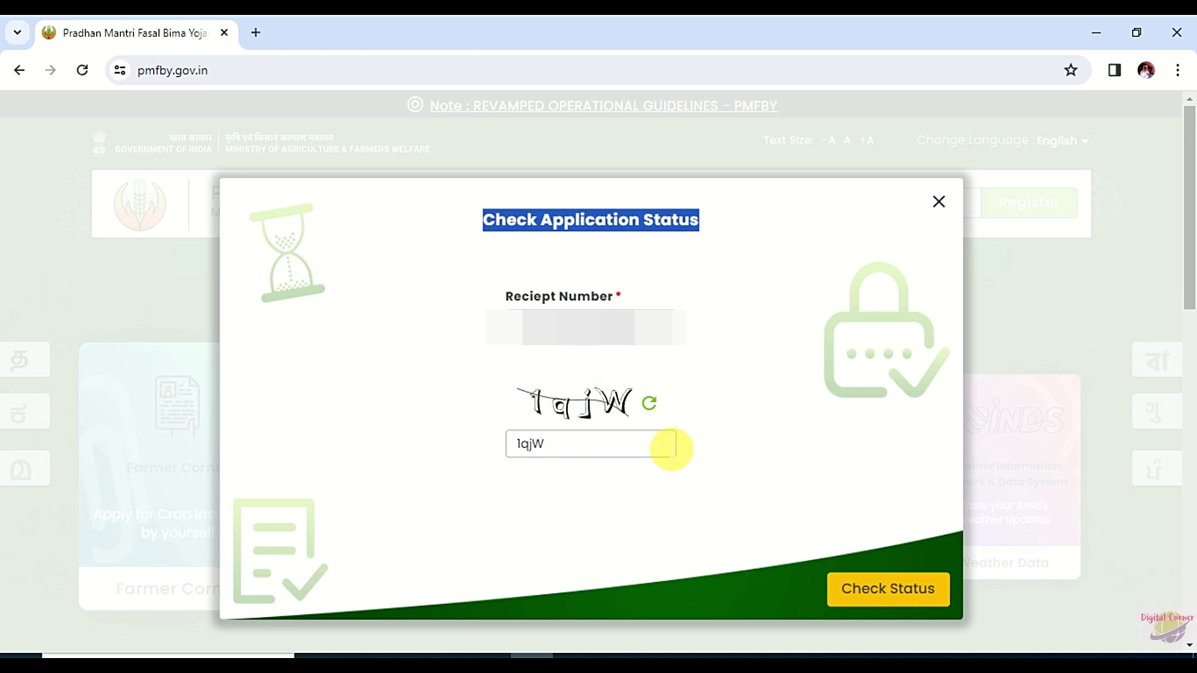
Check the application status by receipt number and examine the first application's submission, payment and approval stages
left_click(917, 611)
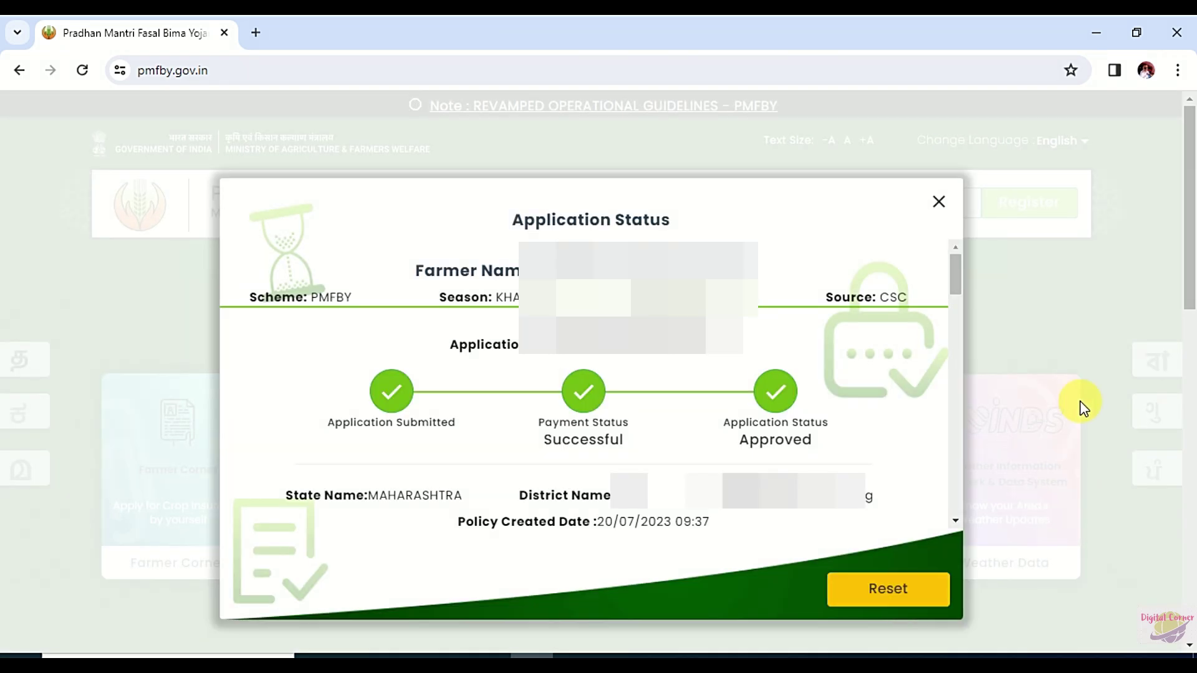
left_click_drag(334, 428, 469, 417)
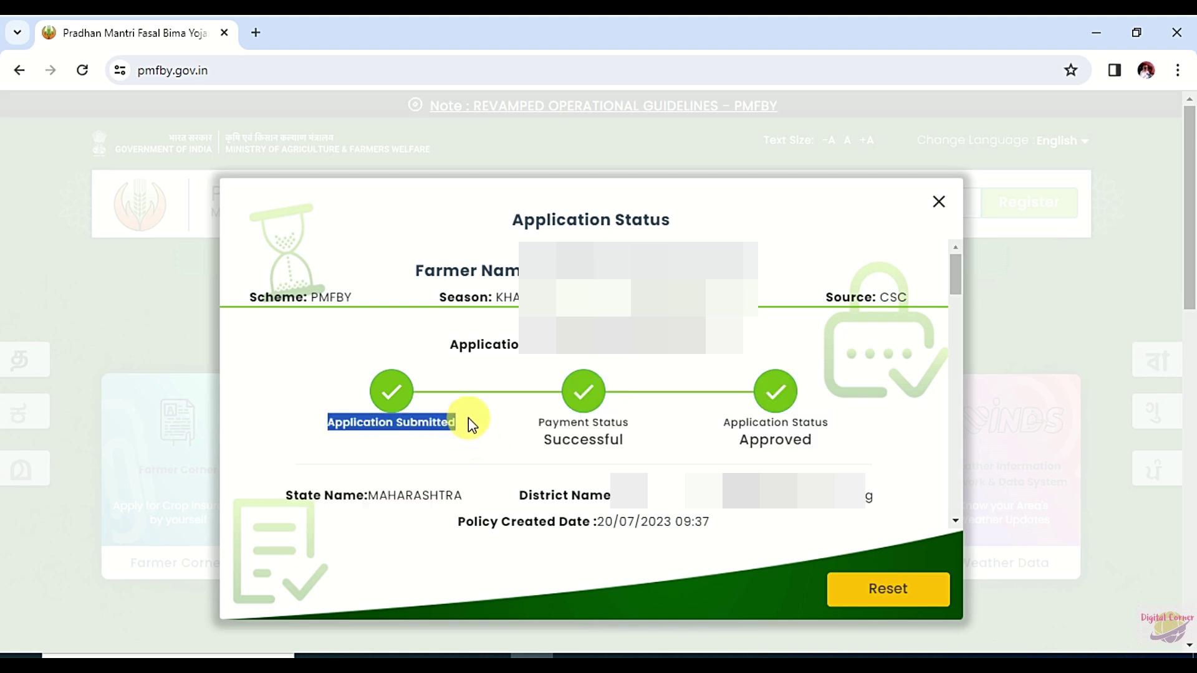
left_click(542, 435)
left_click_drag(544, 437, 632, 454)
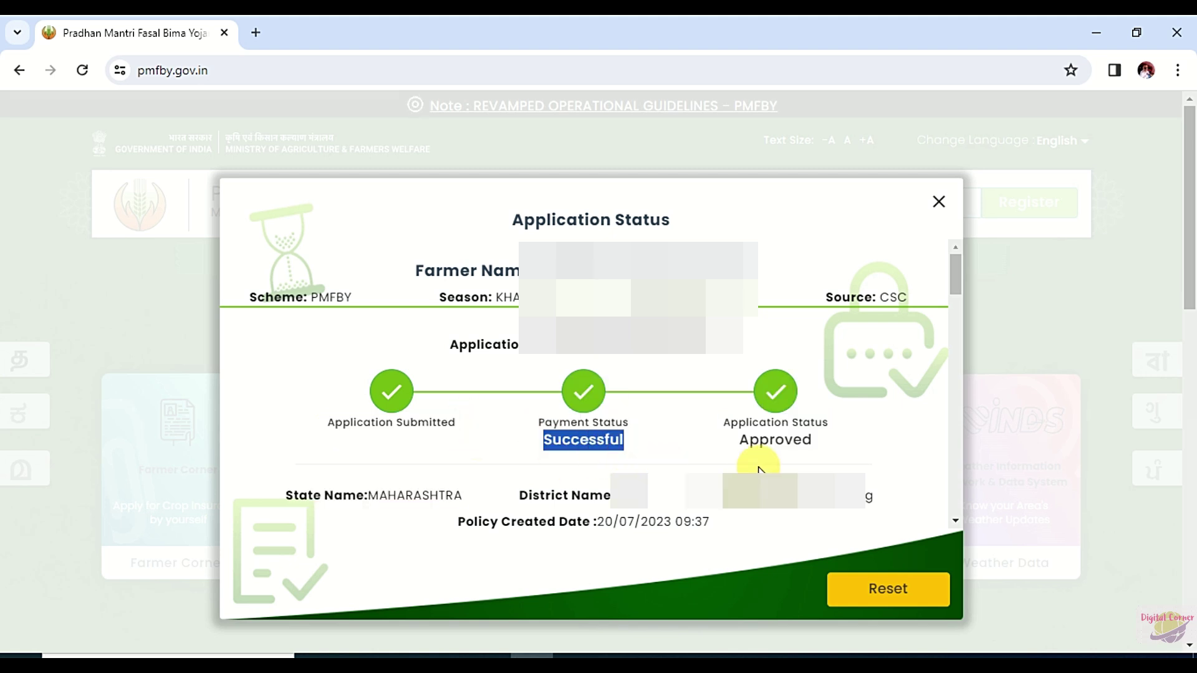
left_click_drag(736, 444, 819, 450)
left_click(853, 448)
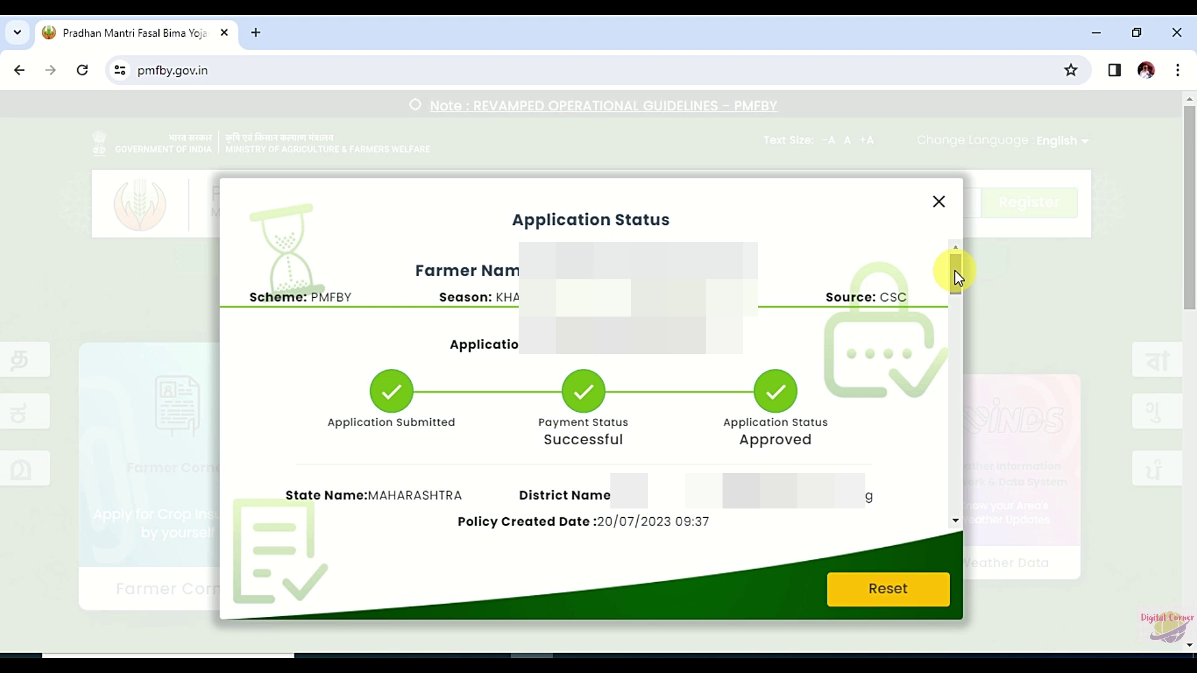
Find the rejected application further down the status results and examine its application status
scroll(373, 364, "down", 10)
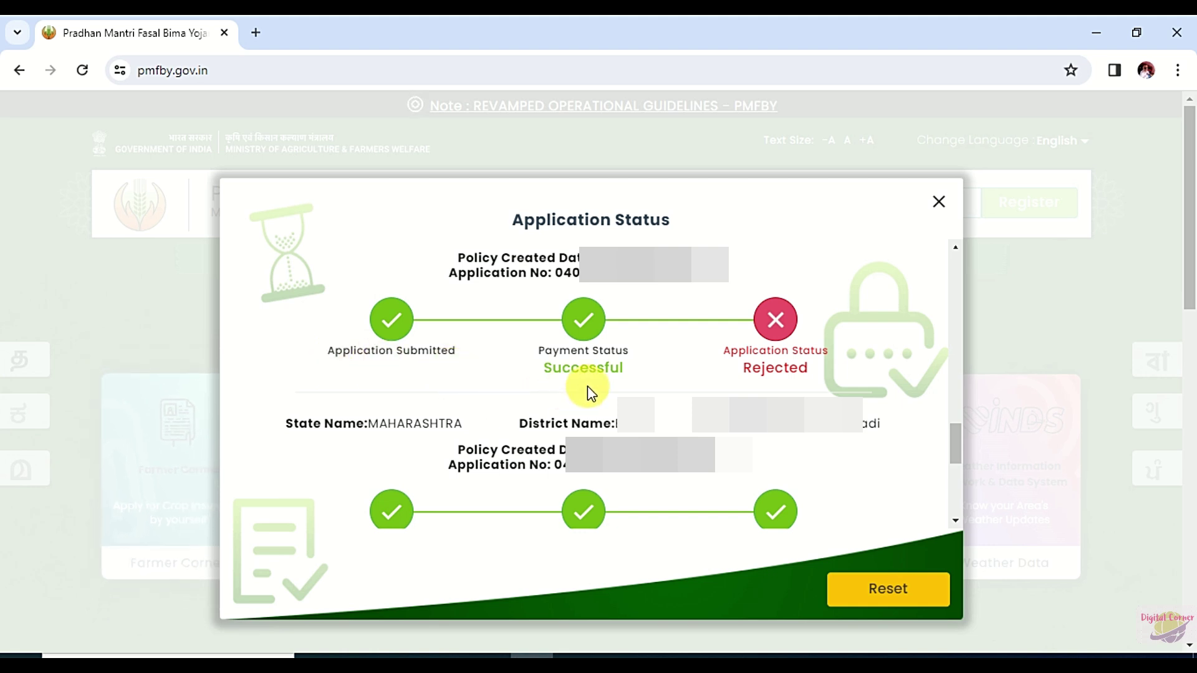
left_click_drag(722, 352, 854, 365)
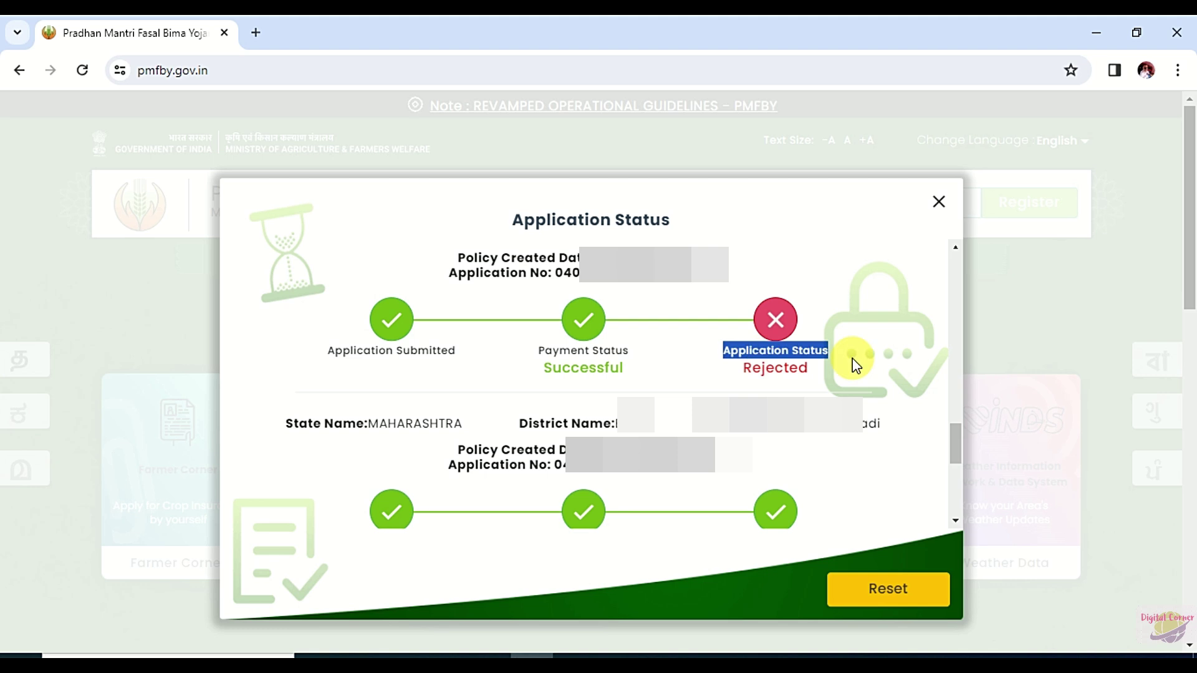
left_click_drag(757, 368, 894, 372)
left_click(894, 373)
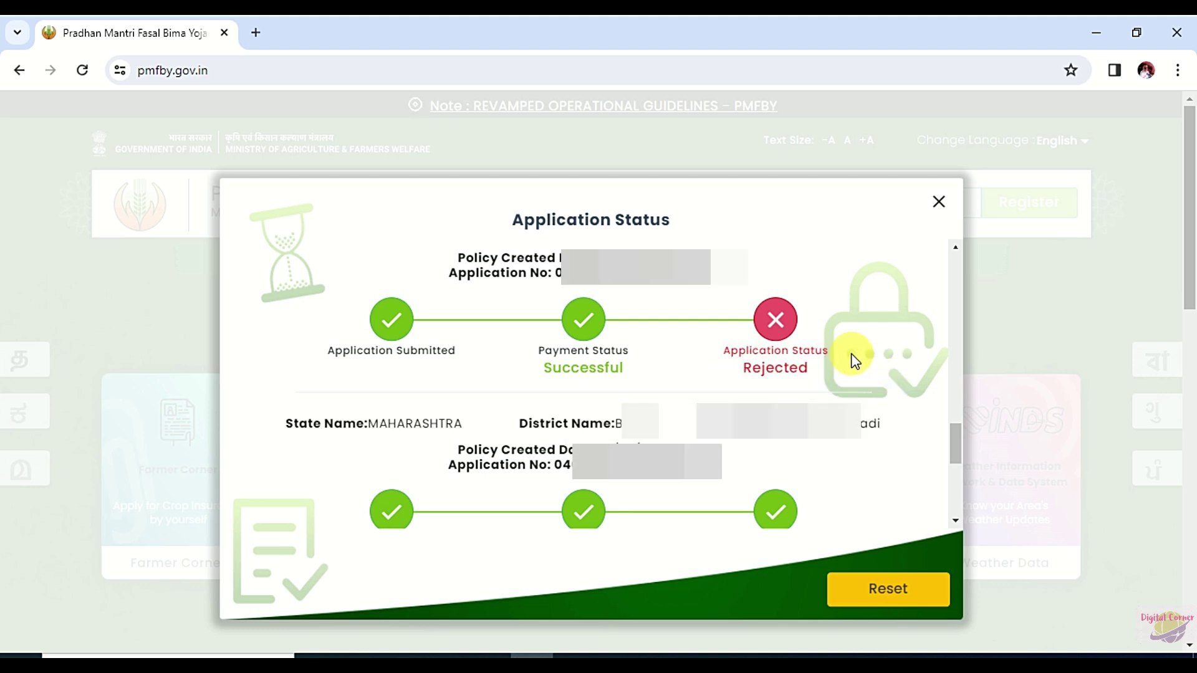